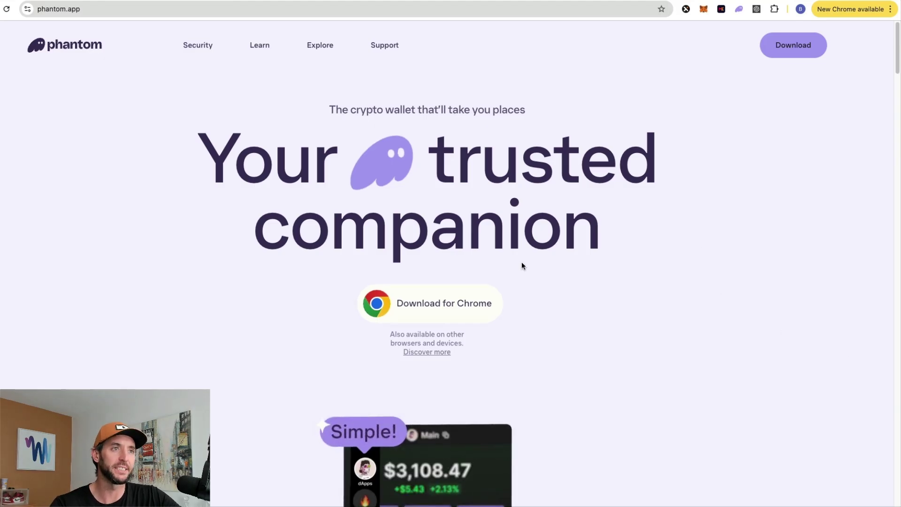
# Go to the phantom.app Download for desktop page and browse its browser options such as Firefox and Chrome.
pyautogui.click(782, 47)
pyautogui.scroll(-5, 429, 280)
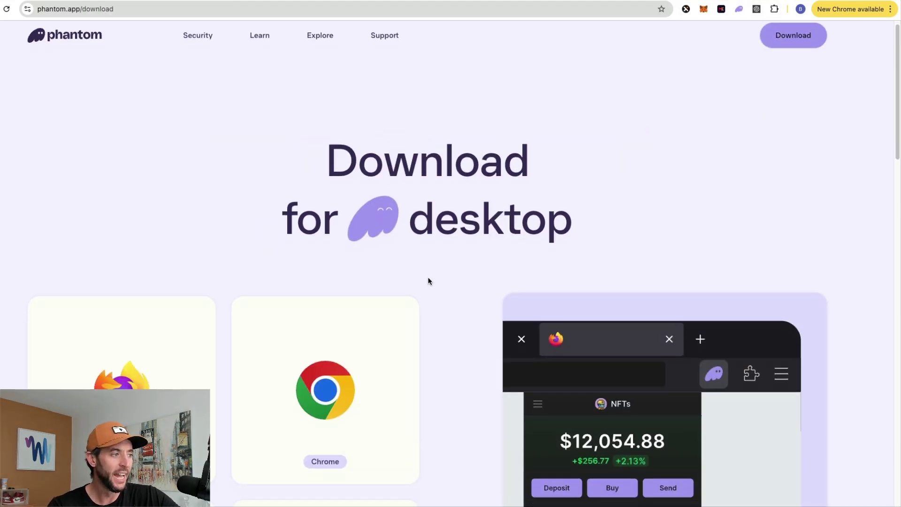
pyautogui.scroll(3, 346, 183)
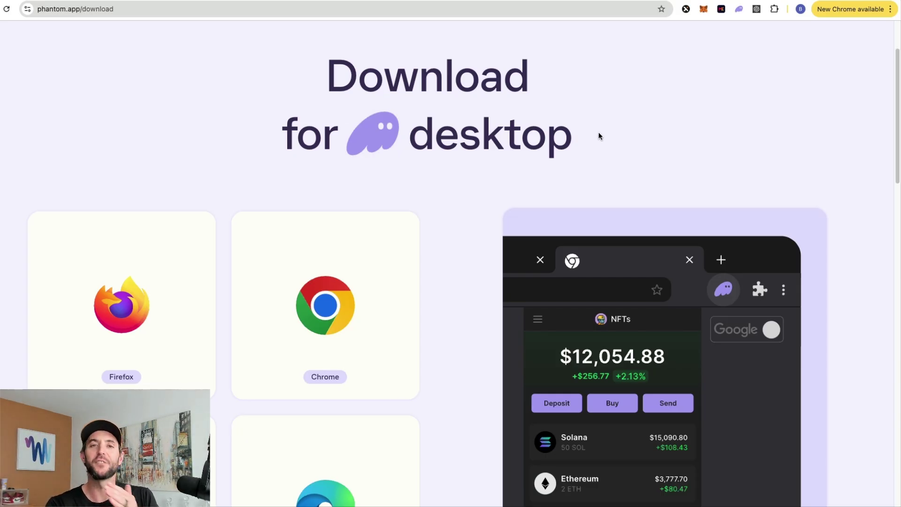
pyautogui.scroll(3, 599, 135)
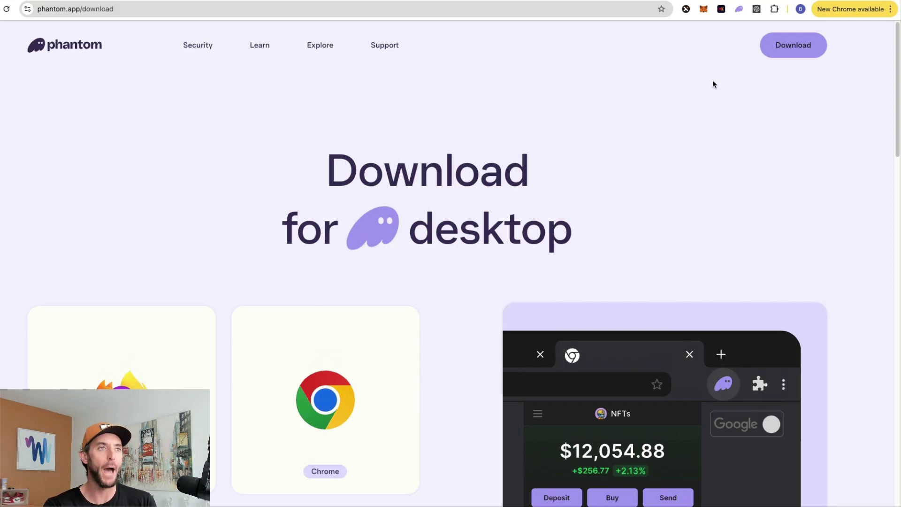
# Open the Phantom extension in the side panel and copy Account 1's Solana address.
pyautogui.click(738, 12)
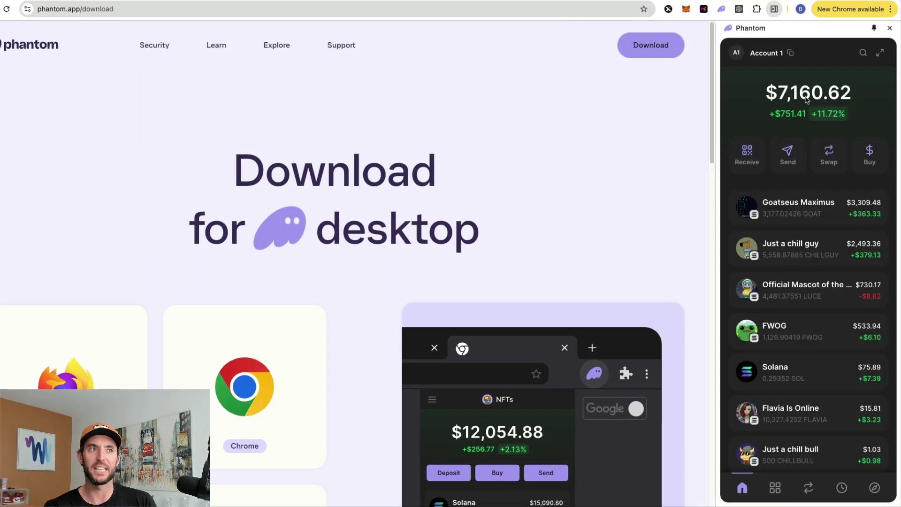
pyautogui.moveTo(769, 55)
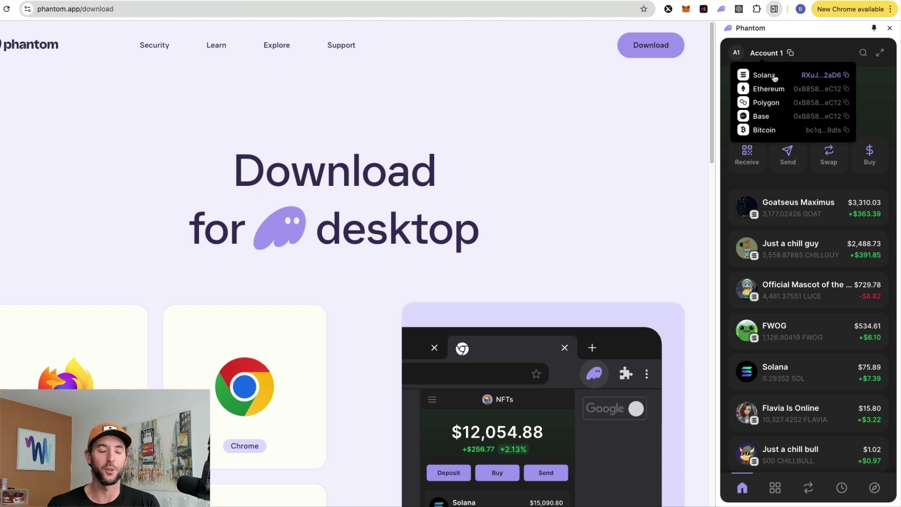
pyautogui.click(775, 76)
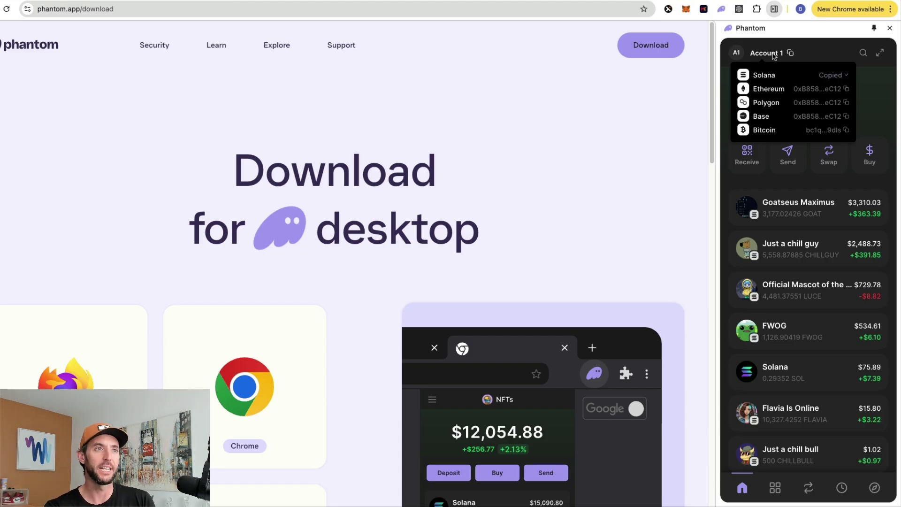
pyautogui.moveTo(820, 59)
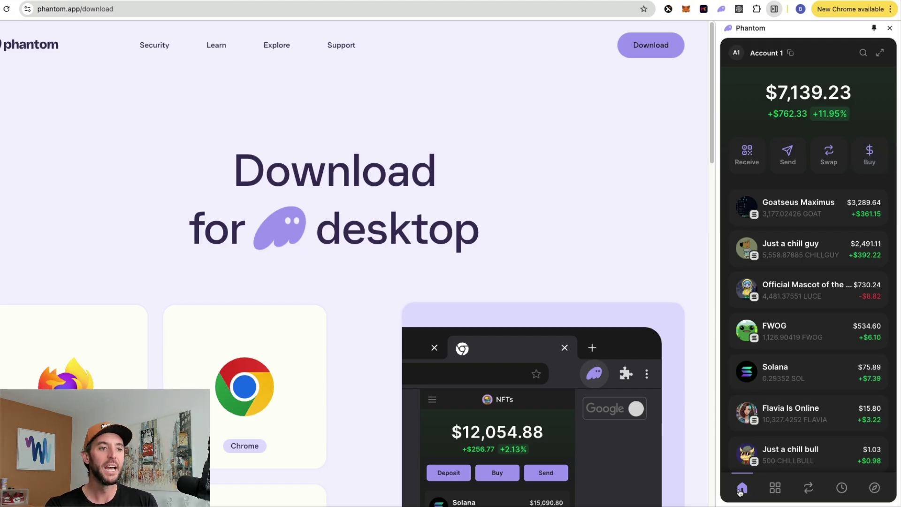
# View Collectibles, then bring up the swap form paying SOL for CHILLGUY.
pyautogui.click(774, 487)
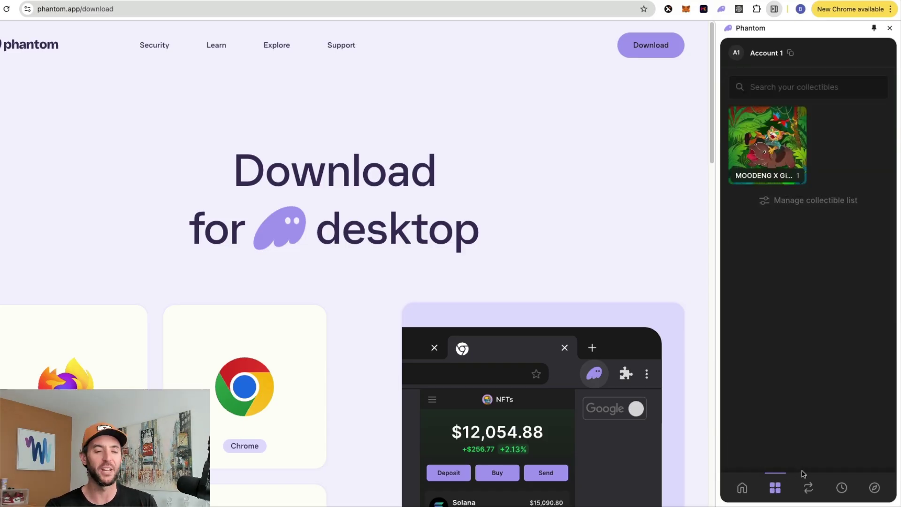
pyautogui.click(809, 487)
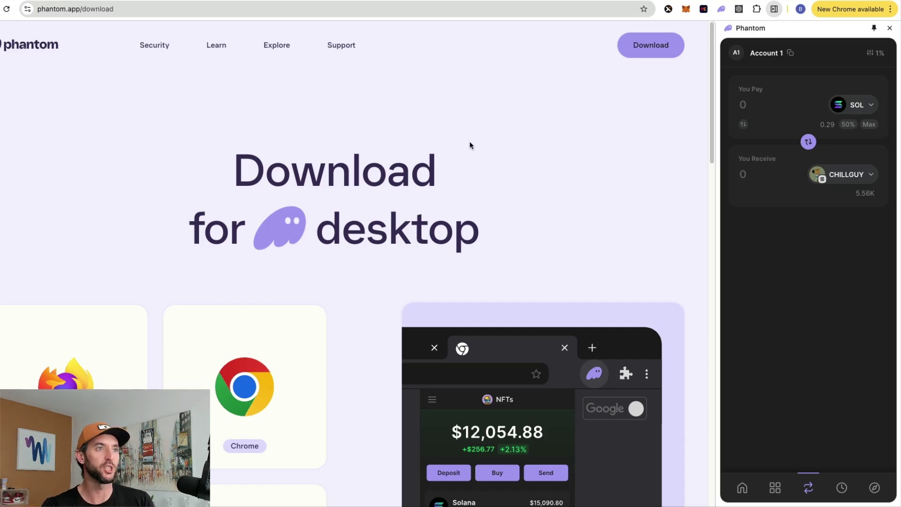
# Load the DEX Screener CHILLGUY/SOL pair page and copy the CHILLGUY token address.
pyautogui.click(187, 9)
pyautogui.write('dexscreener.com/solana/93tjgwff5ac5thymi8c4wejvvqq4tumemuyw1leyz7bu')
pyautogui.press('Return')
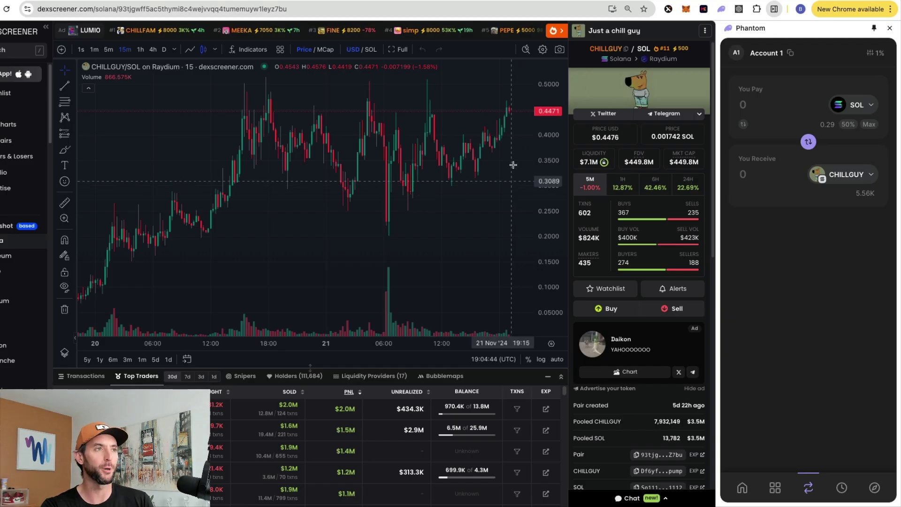
pyautogui.click(625, 49)
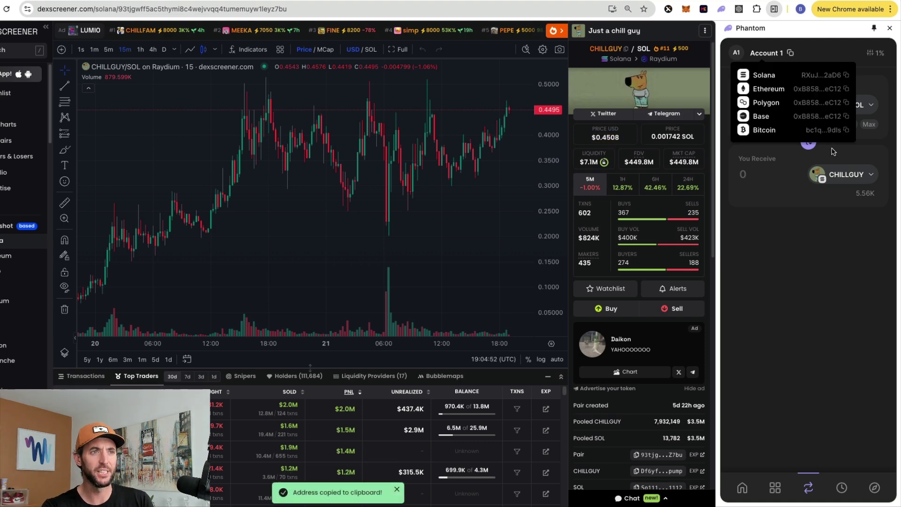
# Paste the address into Phantom's receive-token search and choose Just a chill guy.
pyautogui.click(863, 179)
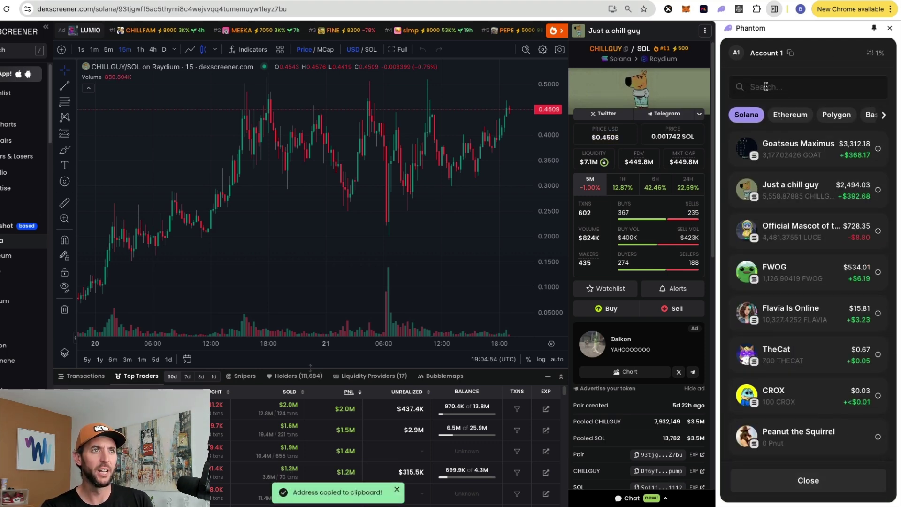
pyautogui.rightClick(763, 84)
pyautogui.click(794, 170)
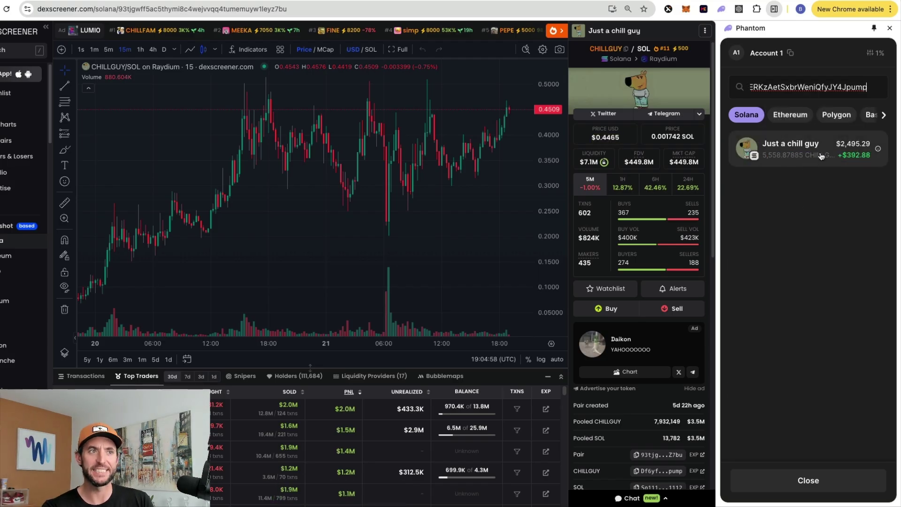
pyautogui.click(800, 145)
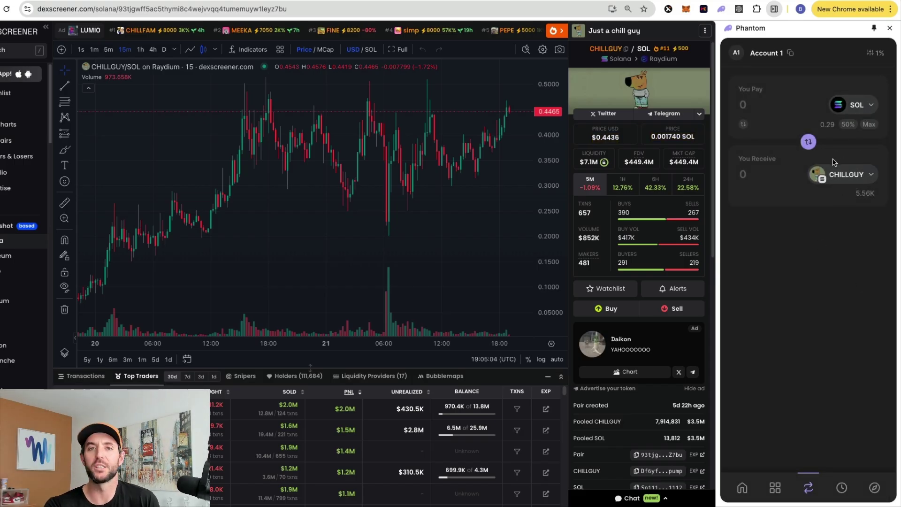
# Enter 0.1 SOL to pay, review the order, and execute the swap for about 58.1 CHILLGUY.
pyautogui.click(756, 109)
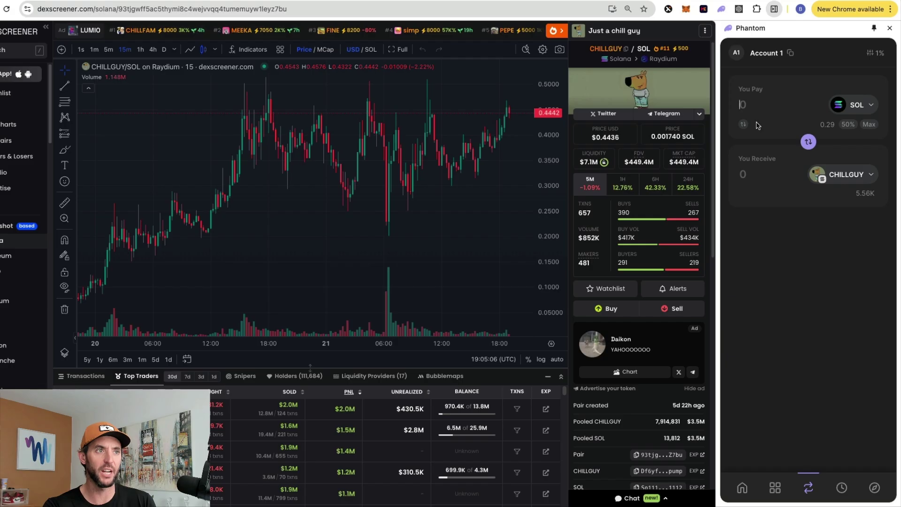
pyautogui.write('0.1')
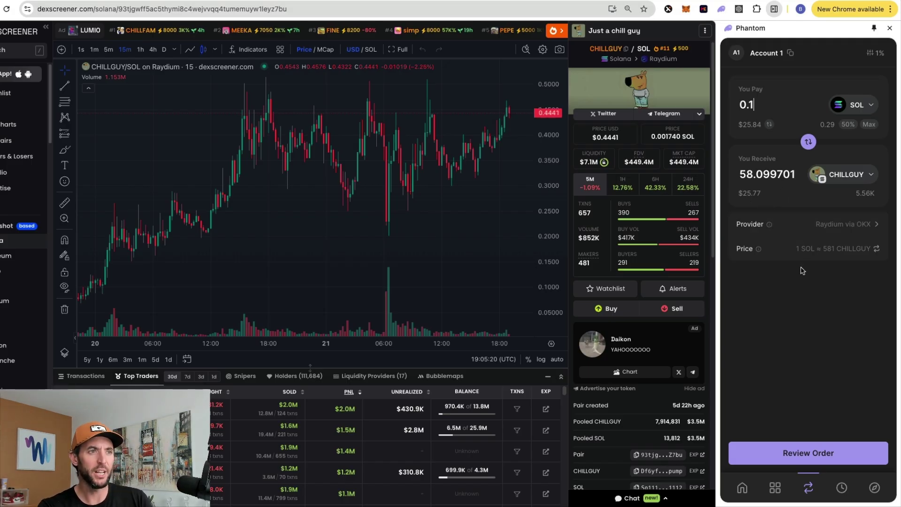
pyautogui.click(813, 458)
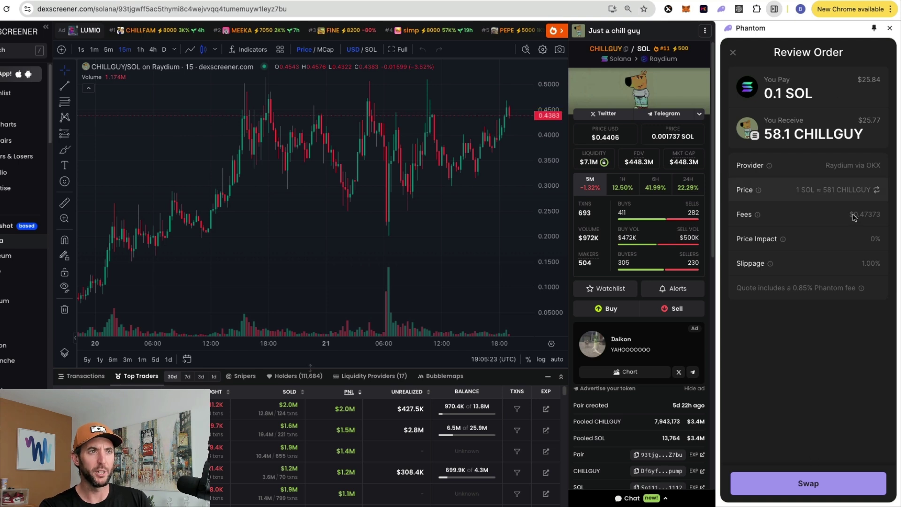
pyautogui.click(812, 483)
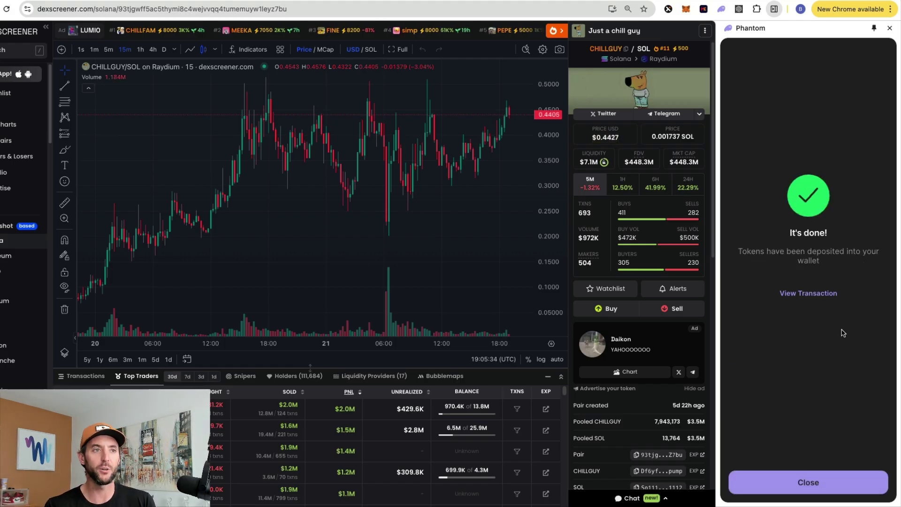
# Check the Activity tab's details for today's swap: +58.6533 CHILLGUY for 0.1 SOL.
pyautogui.click(816, 487)
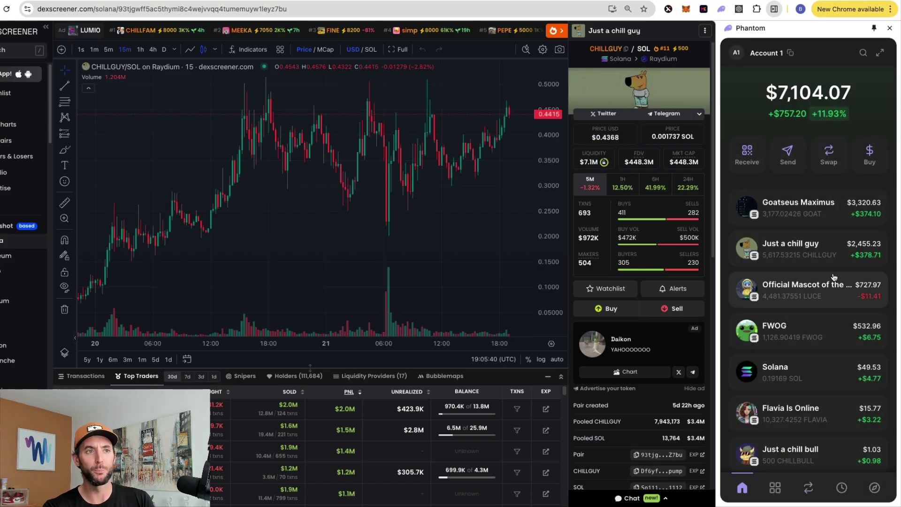
pyautogui.click(841, 487)
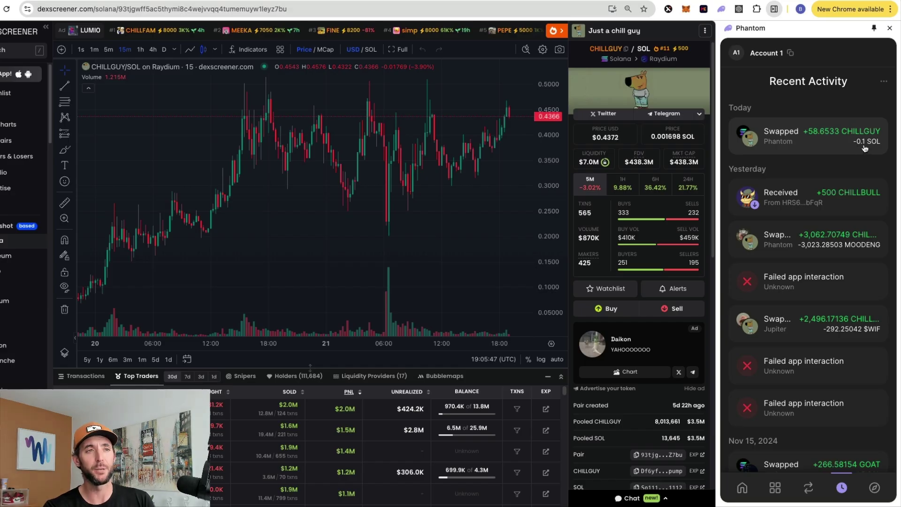
pyautogui.click(822, 150)
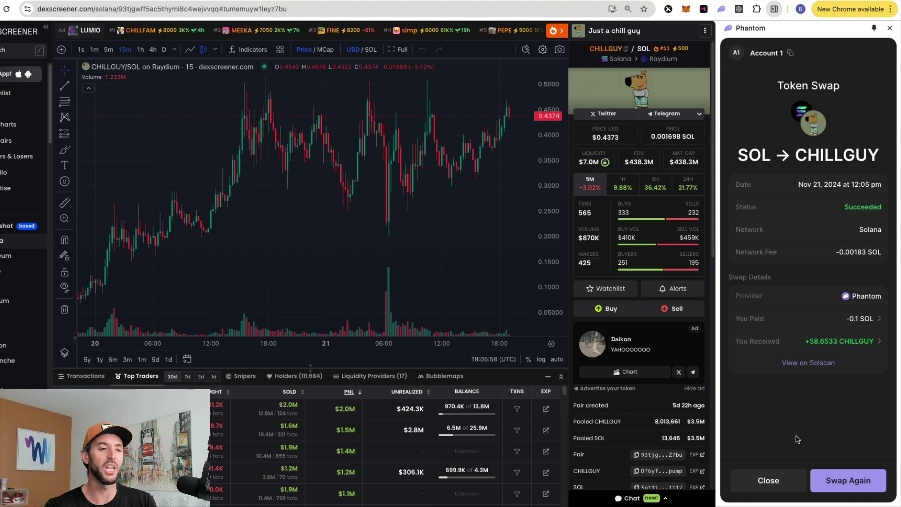
pyautogui.click(779, 481)
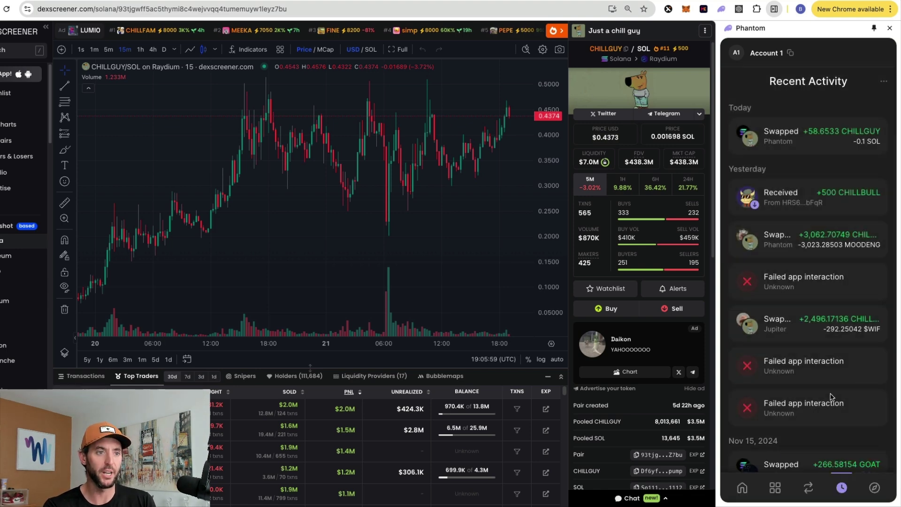
# Launch Jupiter from the Explore page's Trending Sites list.
pyautogui.click(875, 488)
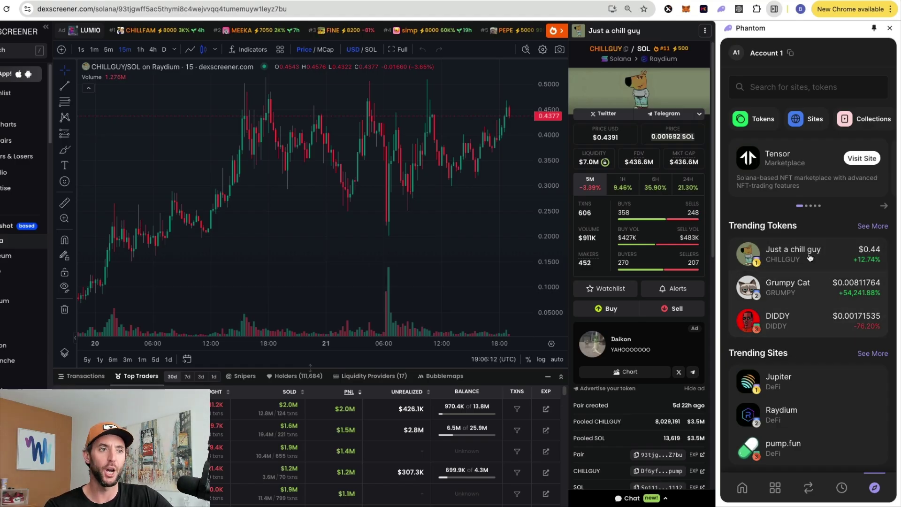
pyautogui.scroll(-3, 807, 281)
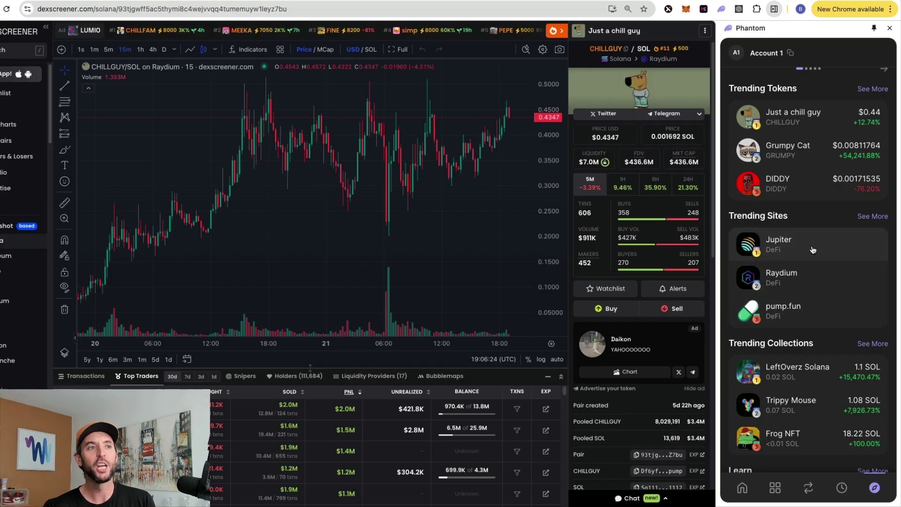
pyautogui.click(812, 249)
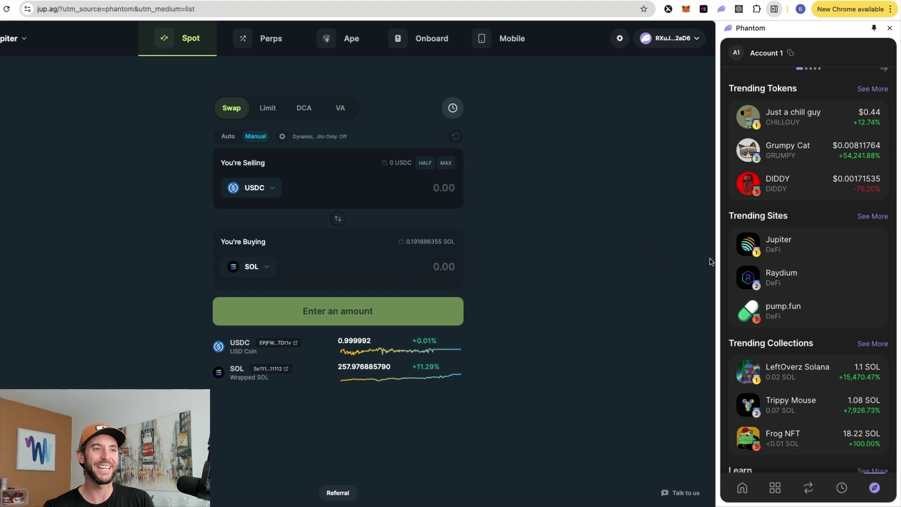
# Flip the swap direction and enter 59 CHILLGUY to pay for about 0.0986 SOL.
pyautogui.click(808, 486)
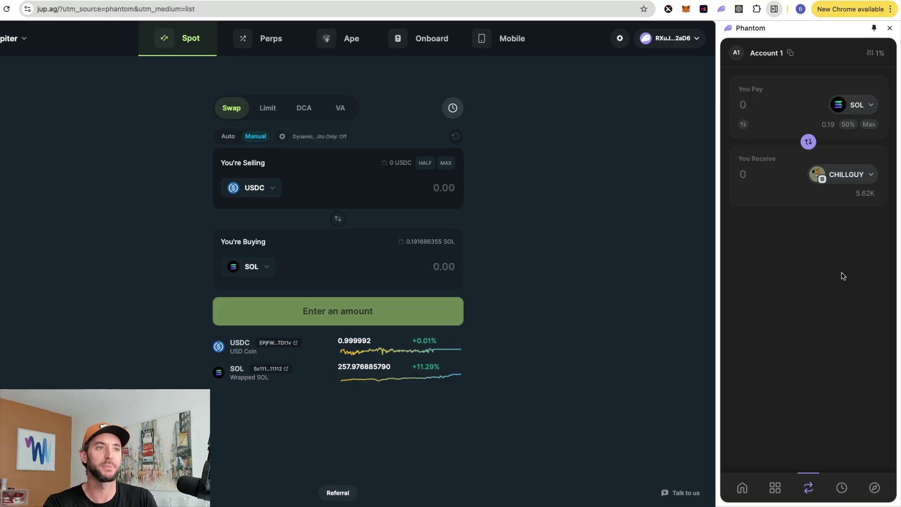
pyautogui.click(807, 141)
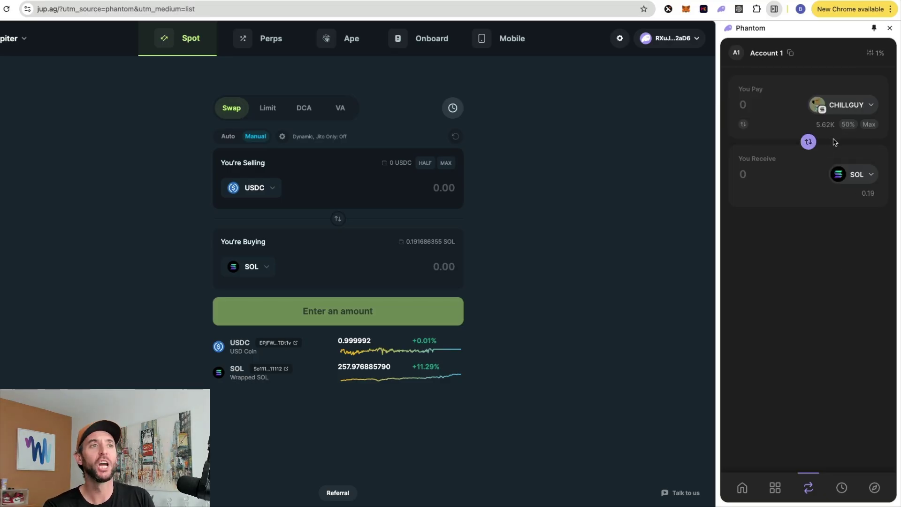
pyautogui.click(762, 105)
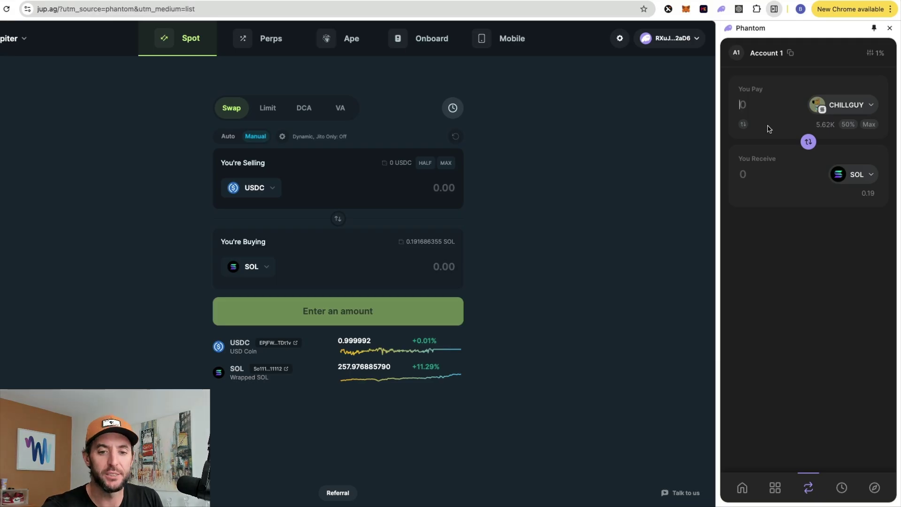
pyautogui.write('58')
pyautogui.press('BackSpace')
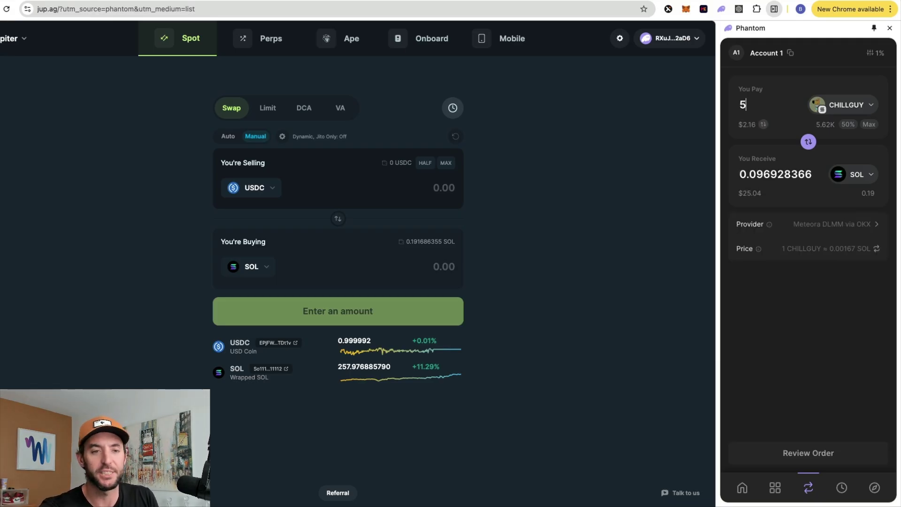
pyautogui.write('9')
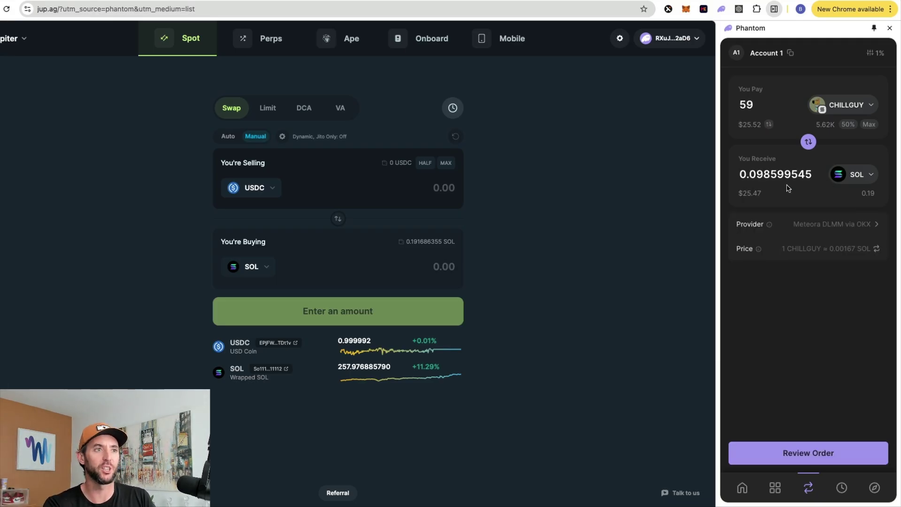